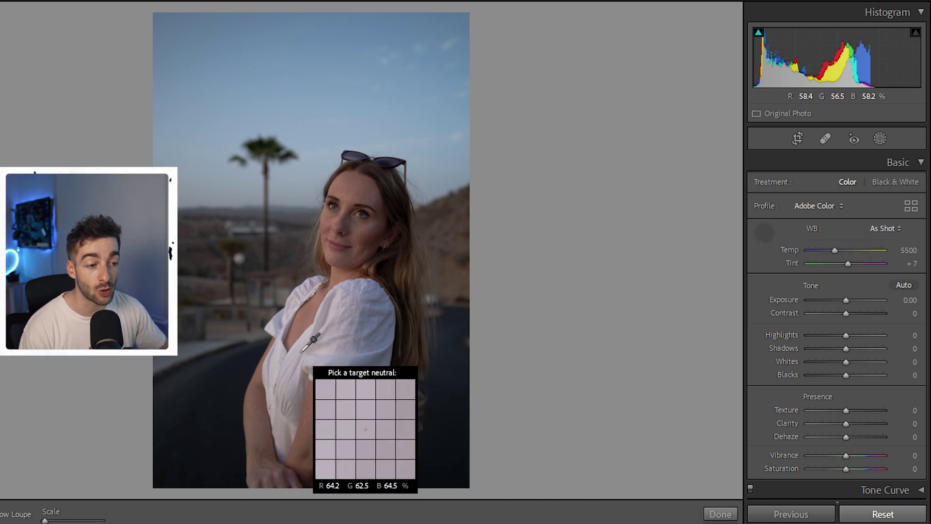
Try the White Balance Selector on different areas of the photo: the white dress, the forehead and the sky
{"action": "left_click", "coordinate": [277, 357]}
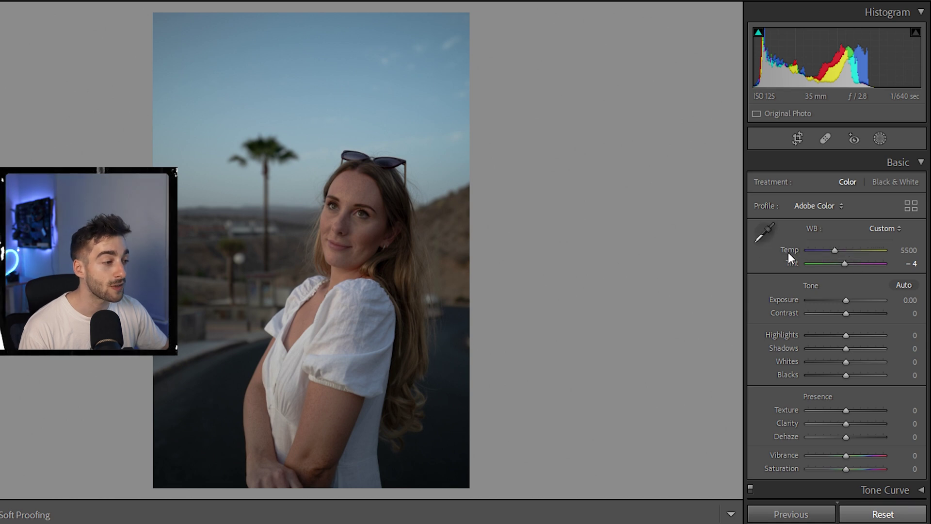
{"action": "left_click", "coordinate": [770, 231]}
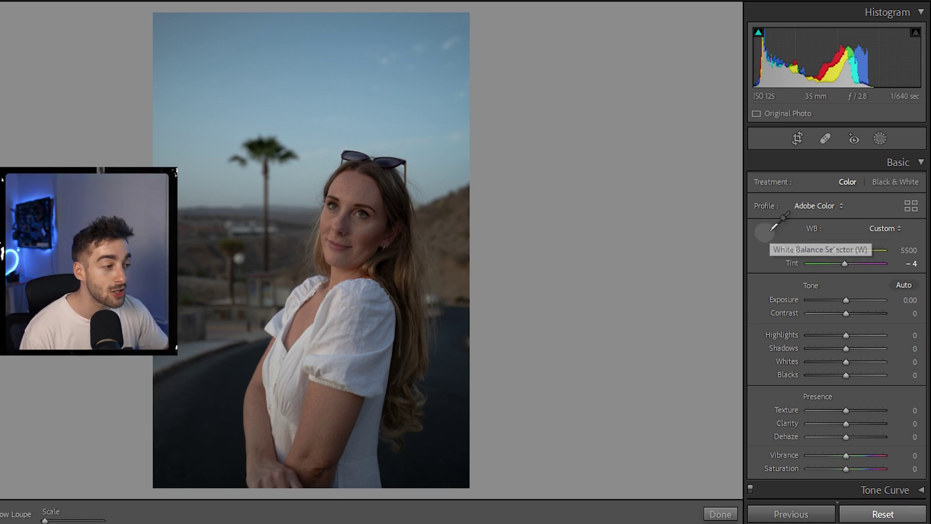
{"action": "left_click", "coordinate": [355, 189]}
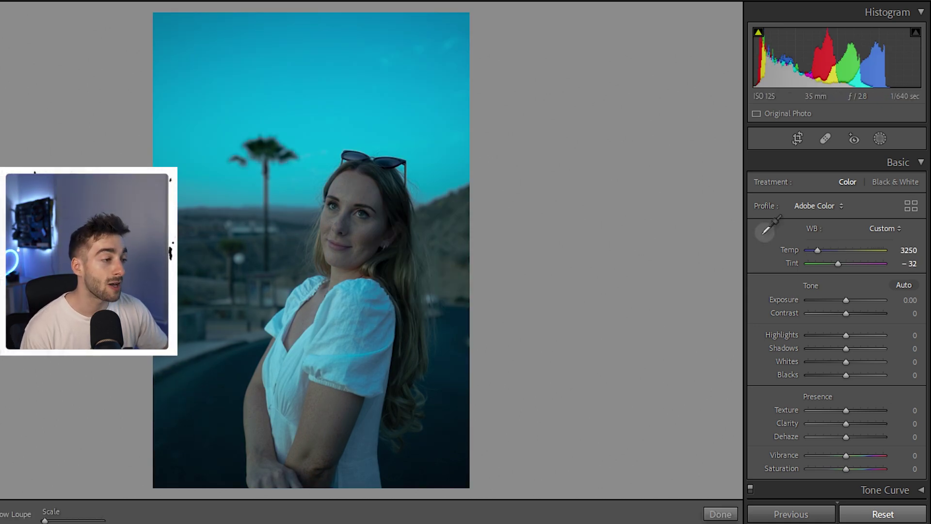
{"action": "left_click", "coordinate": [765, 231]}
{"action": "left_click", "coordinate": [330, 127]}
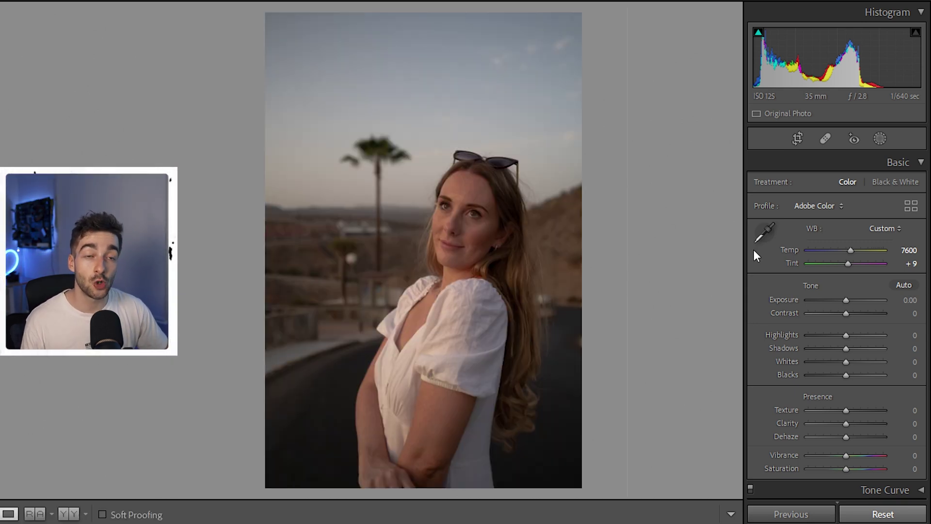
Set the white balance by sampling the woman's white dress as the target neutral
{"action": "left_click", "coordinate": [765, 232]}
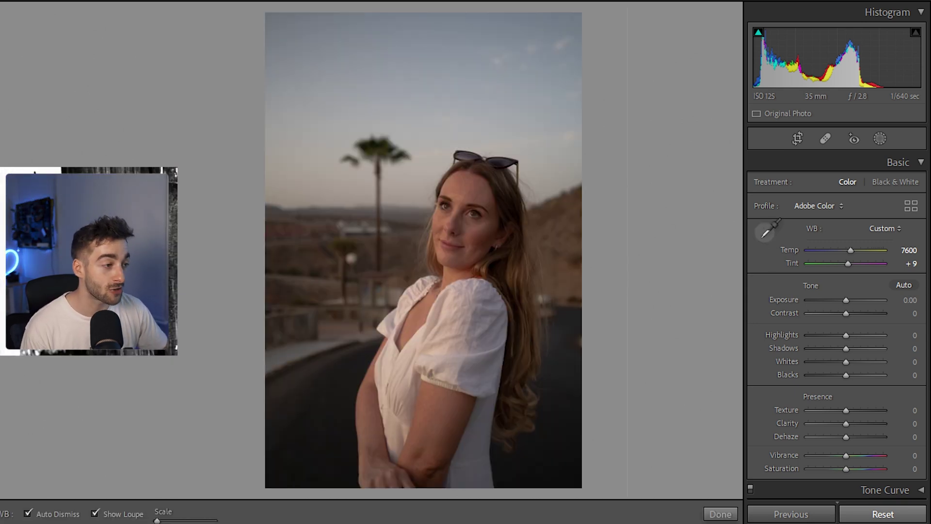
{"action": "left_click", "coordinate": [392, 355]}
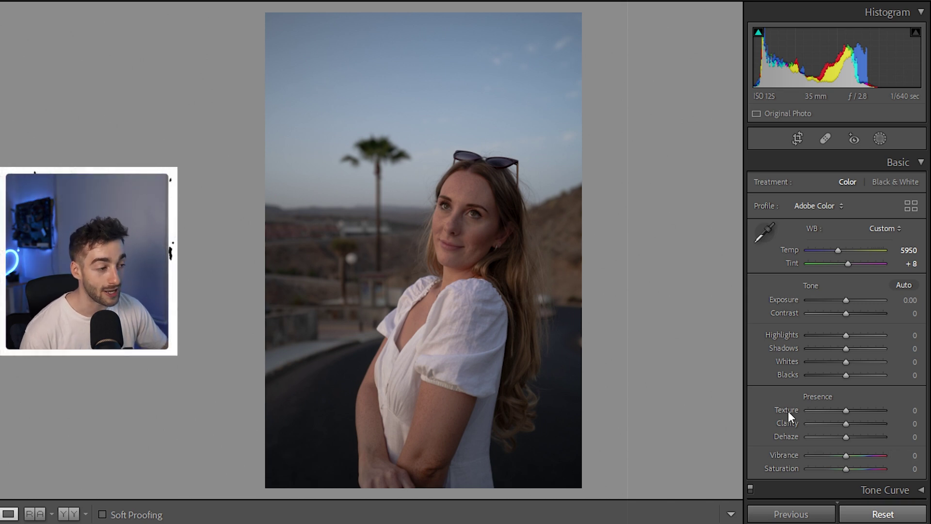
Adjust the photo's tone to Blacks −14, Whites +53, Shadows +25, Highlights −100, Contrast +7 and Exposure +0.26
{"action": "left_click_drag", "start_coordinate": [845, 375], "coordinate": [840, 376]}
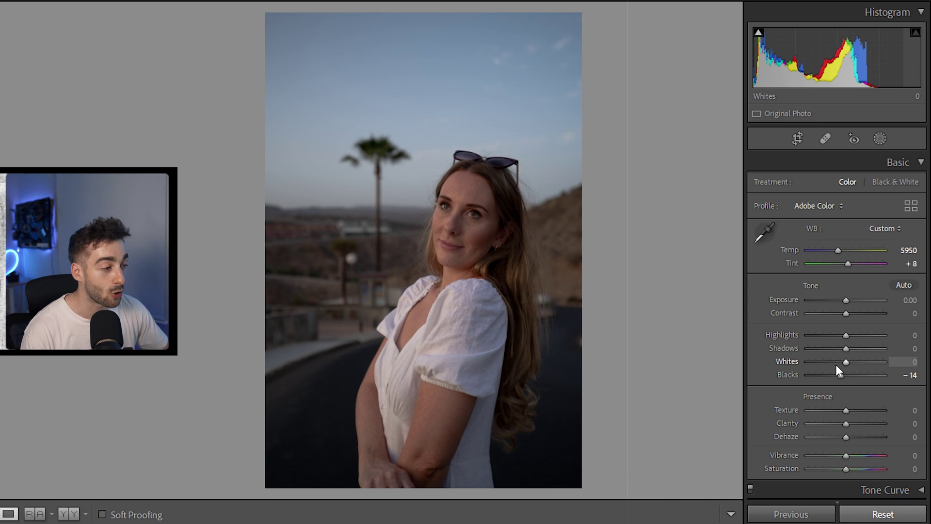
{"action": "left_click_drag", "start_coordinate": [847, 361], "coordinate": [866, 363]}
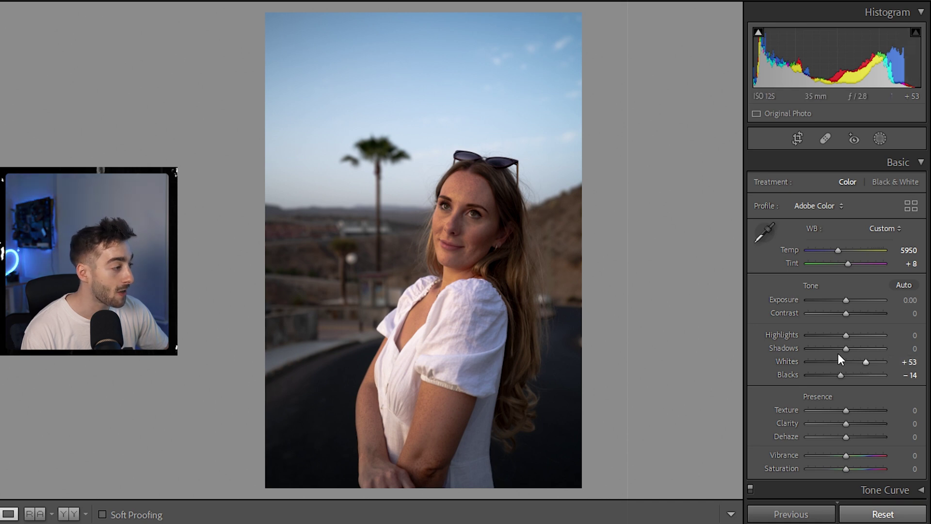
{"action": "left_click_drag", "start_coordinate": [843, 352], "coordinate": [852, 353]}
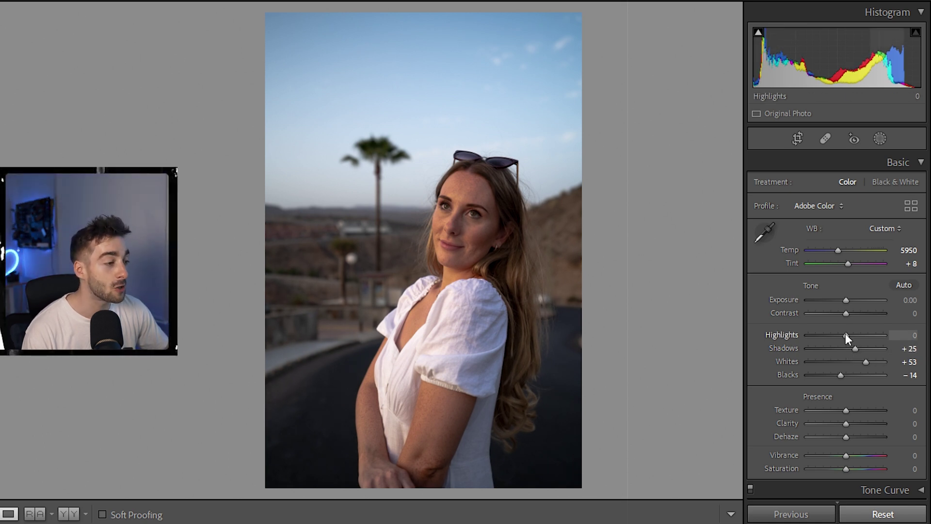
{"action": "left_click_drag", "start_coordinate": [846, 334], "coordinate": [797, 336]}
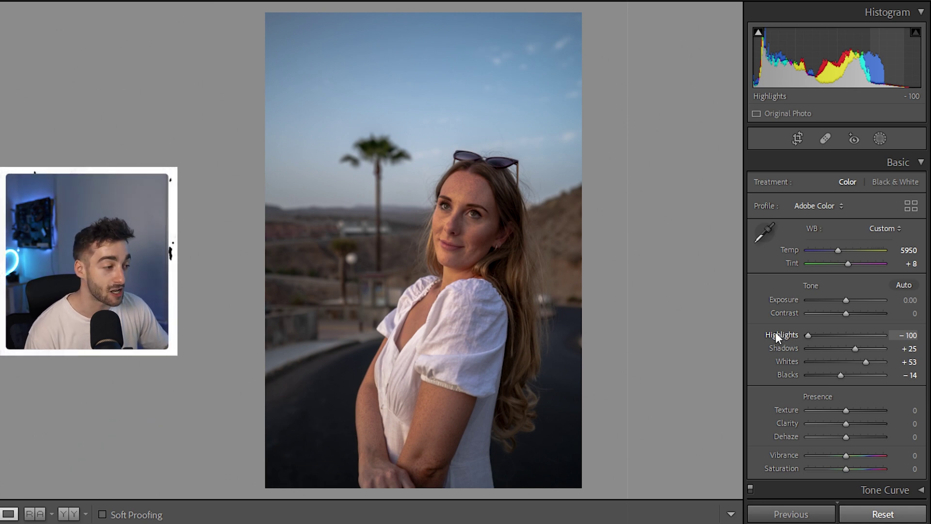
{"action": "mouse_move", "coordinate": [807, 335]}
{"action": "left_mouse_down"}
{"action": "mouse_move", "coordinate": [825, 335]}
{"action": "mouse_move", "coordinate": [802, 338]}
{"action": "left_mouse_up"}
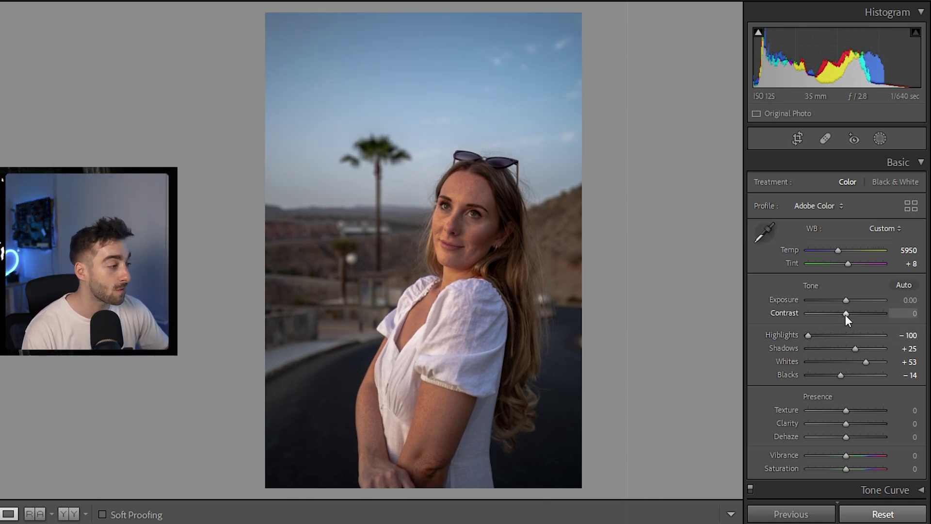
{"action": "left_click_drag", "start_coordinate": [846, 314], "coordinate": [848, 299]}
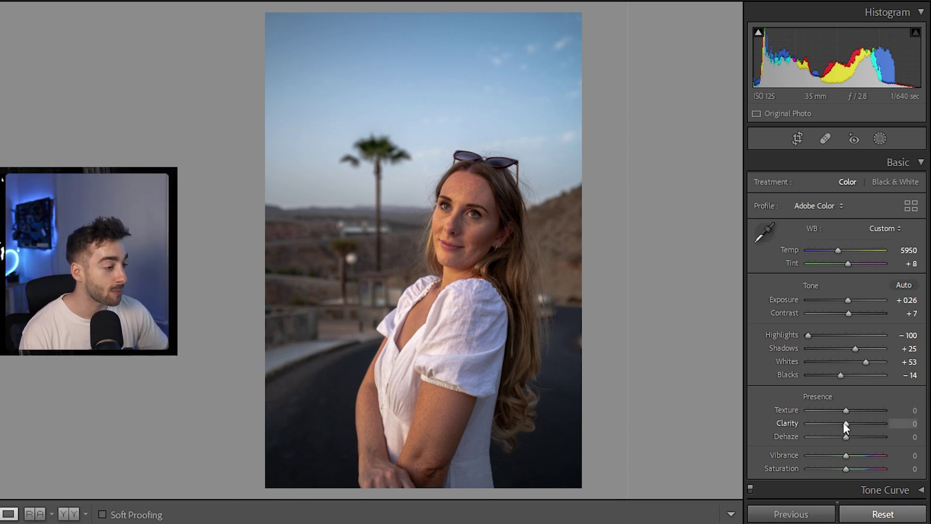
Adjust the photo's presence settings to Clarity −11, Vibrance +35 and Saturation −11
{"action": "left_click_drag", "start_coordinate": [844, 423], "coordinate": [840, 423]}
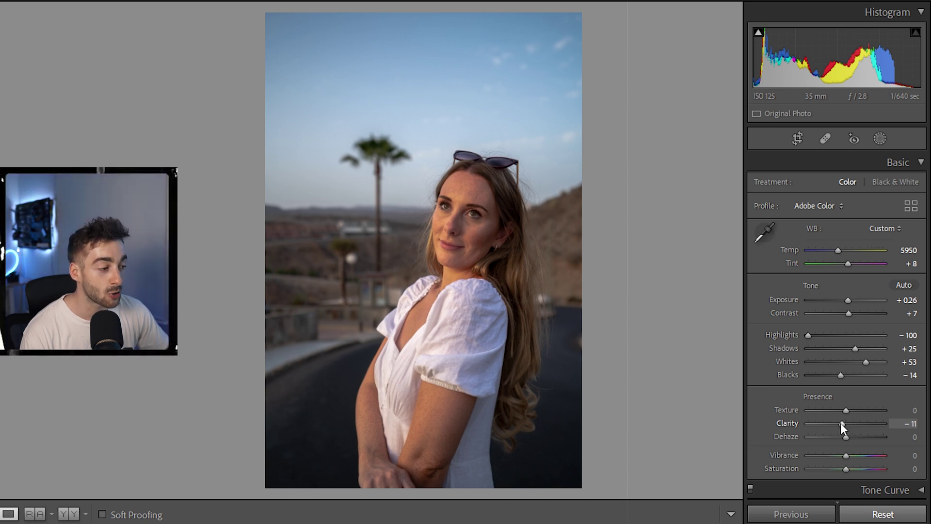
{"action": "mouse_move", "coordinate": [840, 423]}
{"action": "left_mouse_down"}
{"action": "mouse_move", "coordinate": [793, 421]}
{"action": "mouse_move", "coordinate": [874, 424]}
{"action": "mouse_move", "coordinate": [840, 424]}
{"action": "left_mouse_up"}
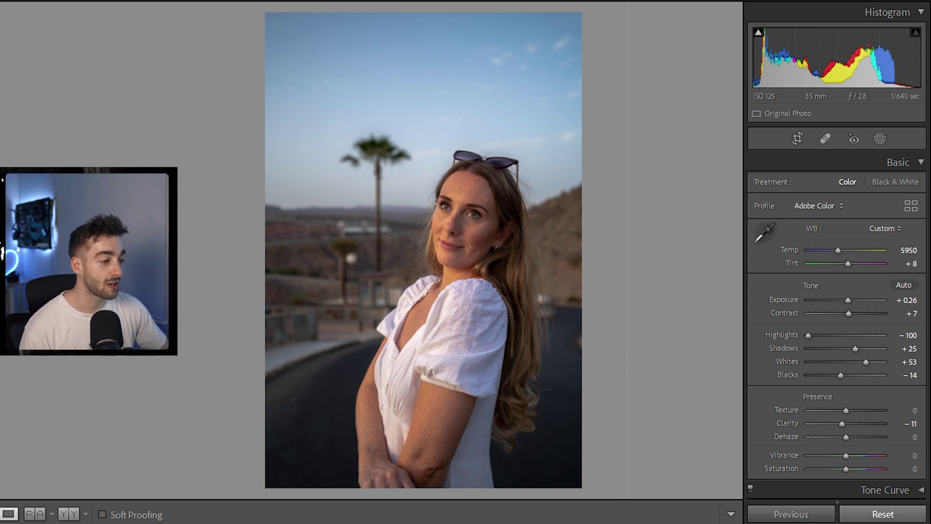
{"action": "mouse_move", "coordinate": [845, 455]}
{"action": "left_mouse_down"}
{"action": "mouse_move", "coordinate": [858, 456]}
{"action": "mouse_move", "coordinate": [842, 470]}
{"action": "left_mouse_up"}
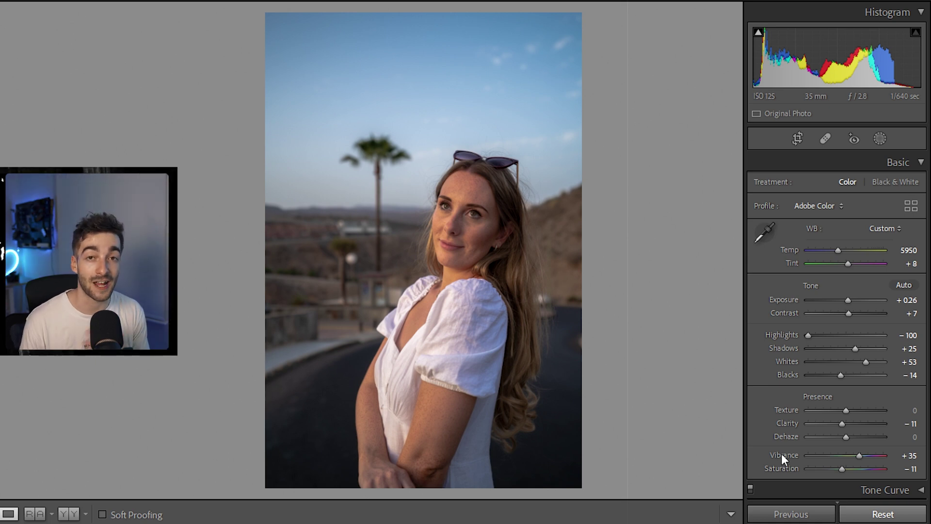
Expand the Tone Curve section and compare the edited photo with its unedited version
{"action": "key", "text": "ctrl+2"}
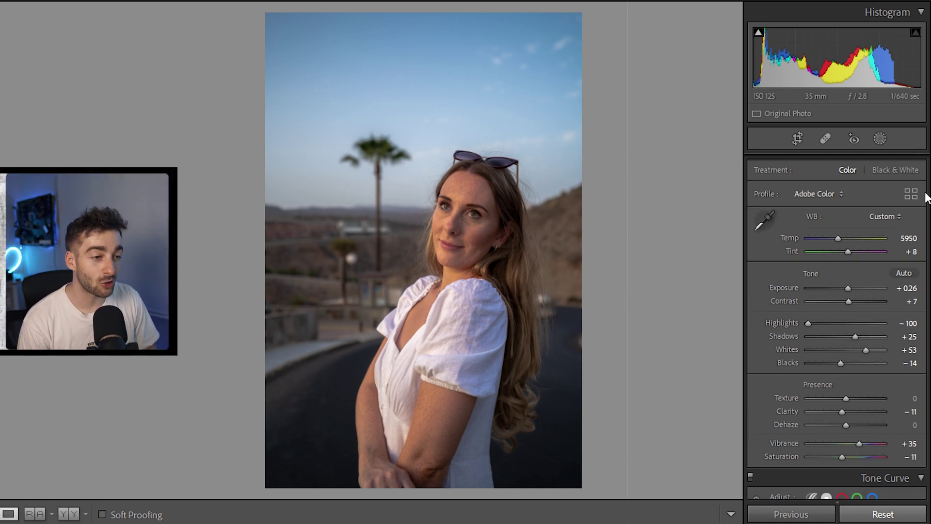
{"action": "key", "text": "backslash"}
{"action": "key", "text": "backslash"}
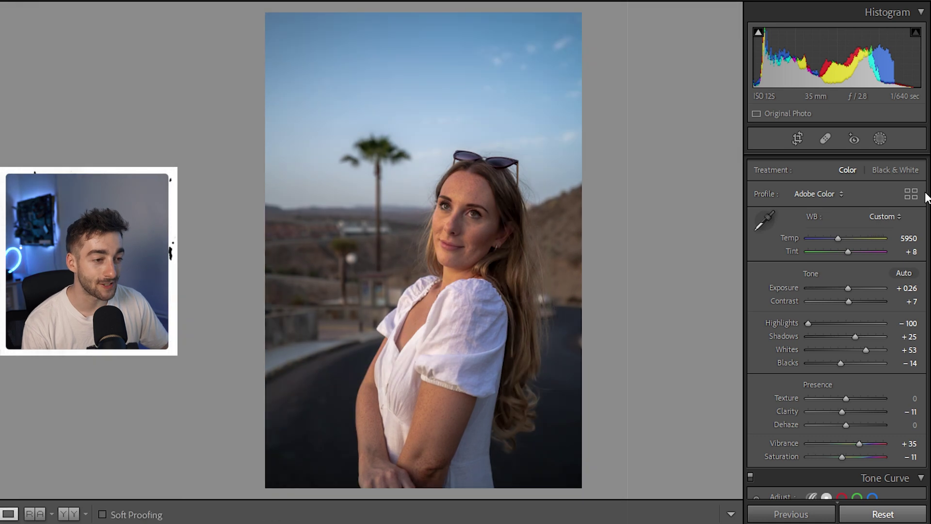
Fade the point curve by raising the black point's output to 6 and lowering the white point's output to 225
{"action": "scroll", "coordinate": [929, 215], "scroll_direction": "down", "scroll_amount": 5}
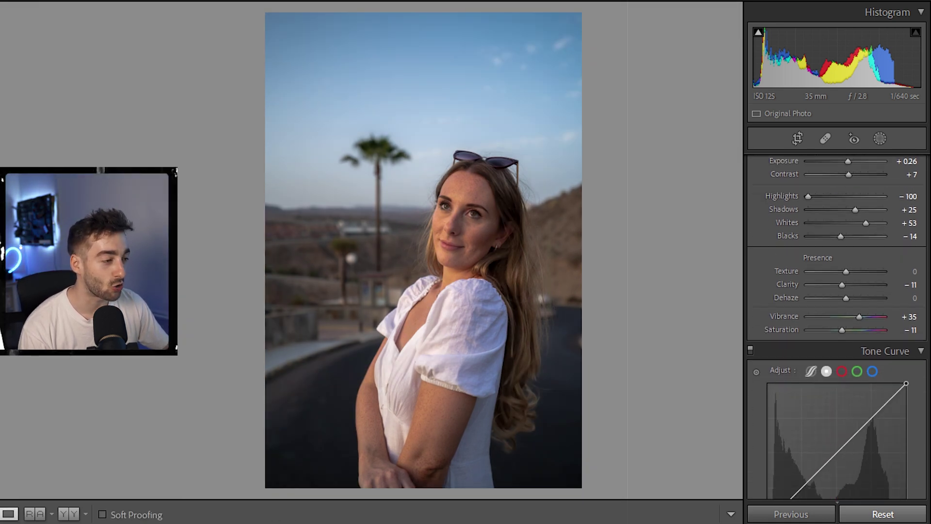
{"action": "scroll", "coordinate": [877, 295], "scroll_direction": "down", "scroll_amount": 1}
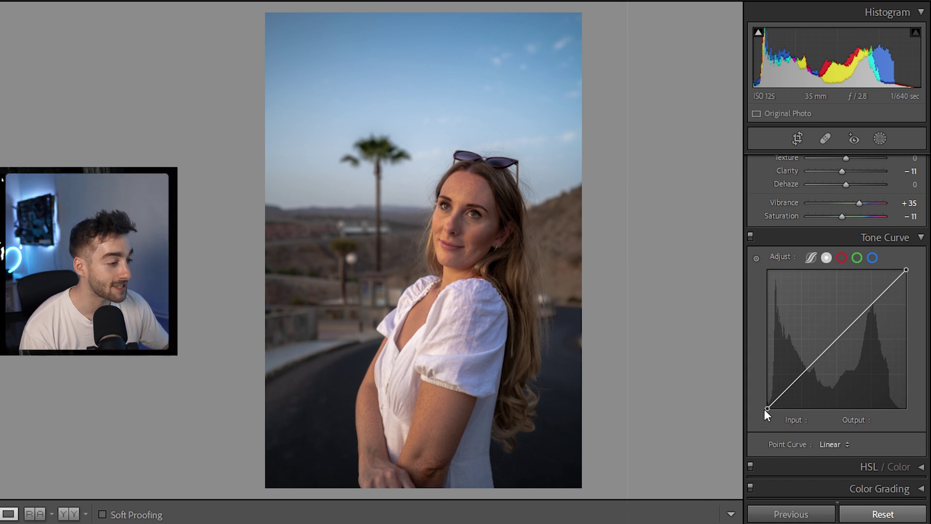
{"action": "left_click_drag", "start_coordinate": [767, 408], "coordinate": [765, 406]}
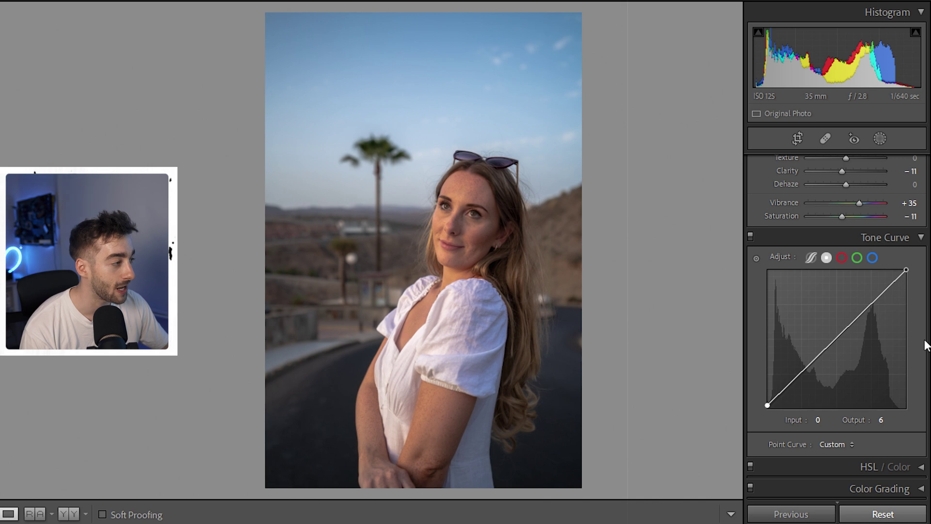
{"action": "left_click_drag", "start_coordinate": [906, 268], "coordinate": [911, 286]}
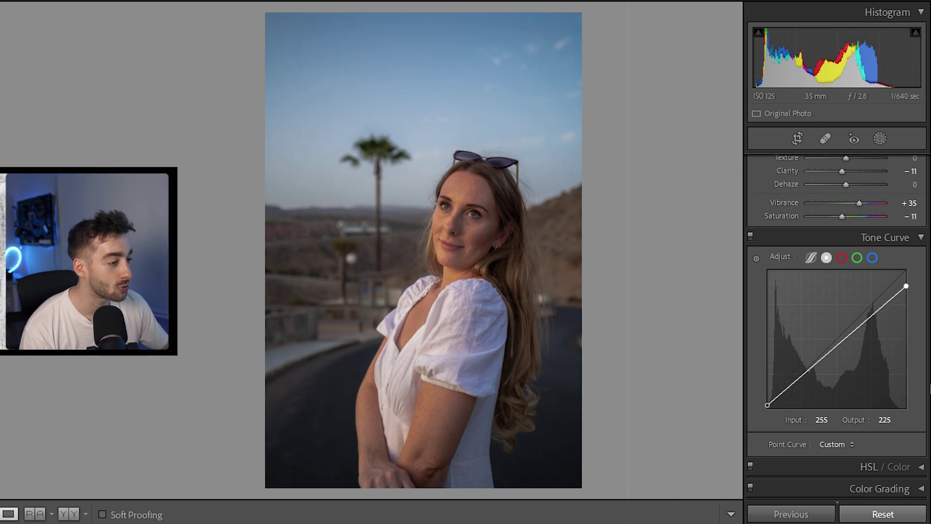
Shape the point curve with a midtone point at 127/126, a shadow point at 66/57 and a highlight point at 186/175
{"action": "left_click", "coordinate": [838, 343]}
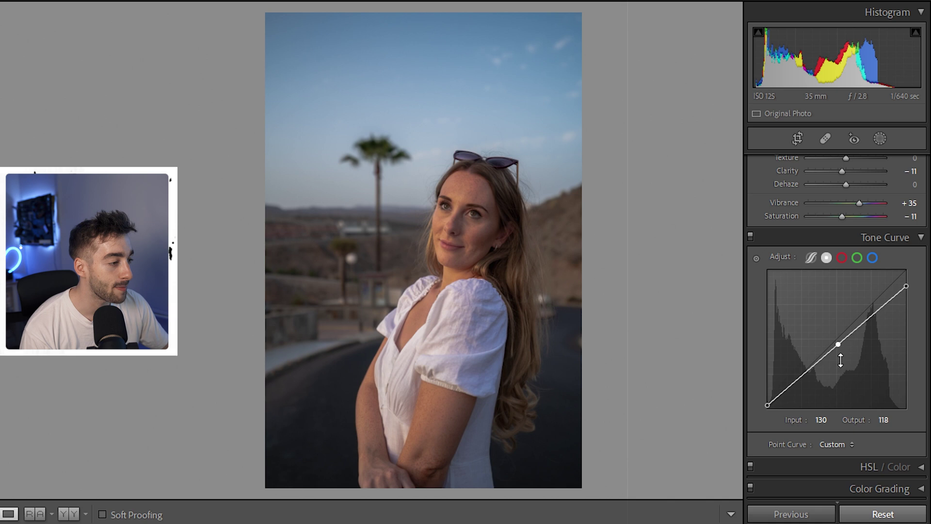
{"action": "left_click_drag", "start_coordinate": [838, 344], "coordinate": [837, 340]}
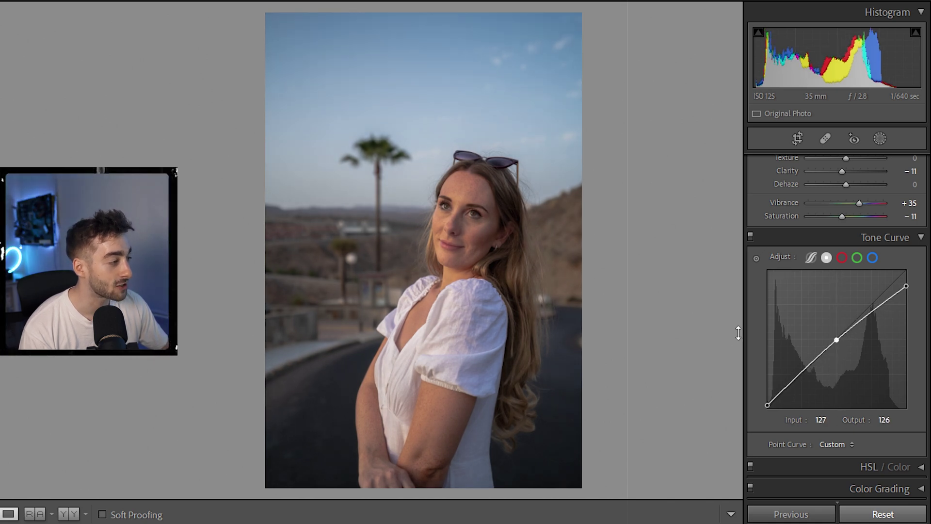
{"action": "left_click", "coordinate": [802, 372]}
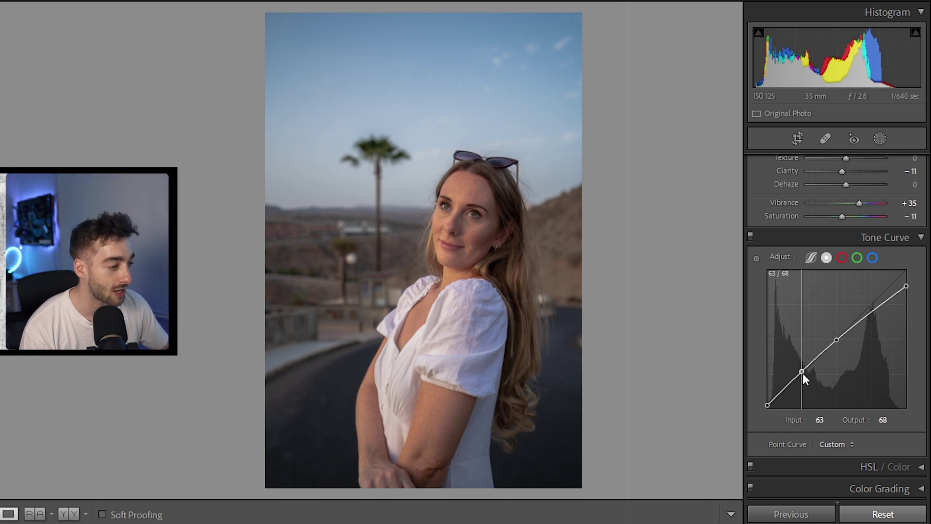
{"action": "left_click_drag", "start_coordinate": [803, 374], "coordinate": [802, 379]}
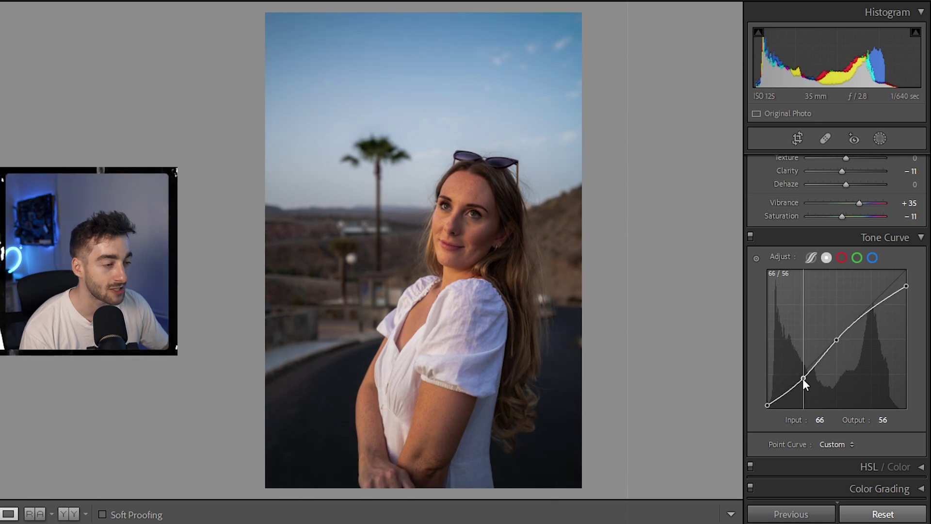
{"action": "key", "text": "Up"}
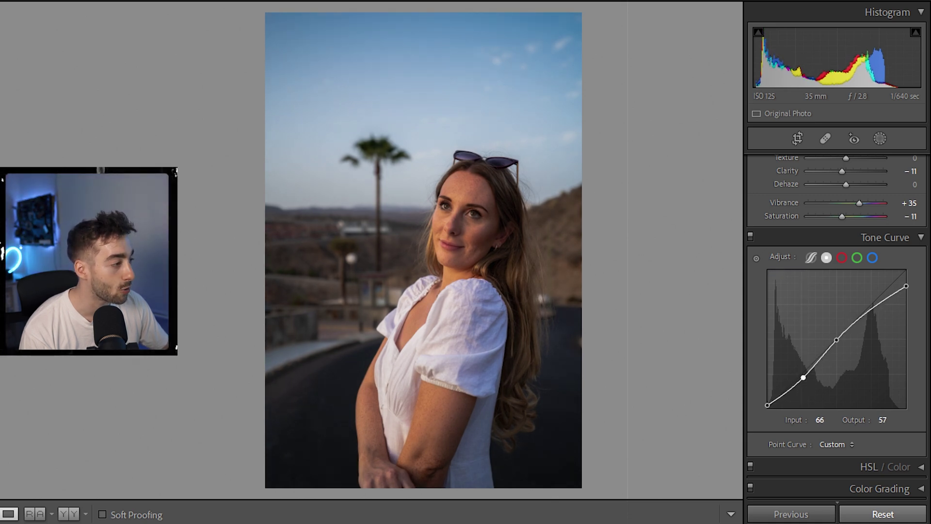
{"action": "left_click", "coordinate": [871, 309]}
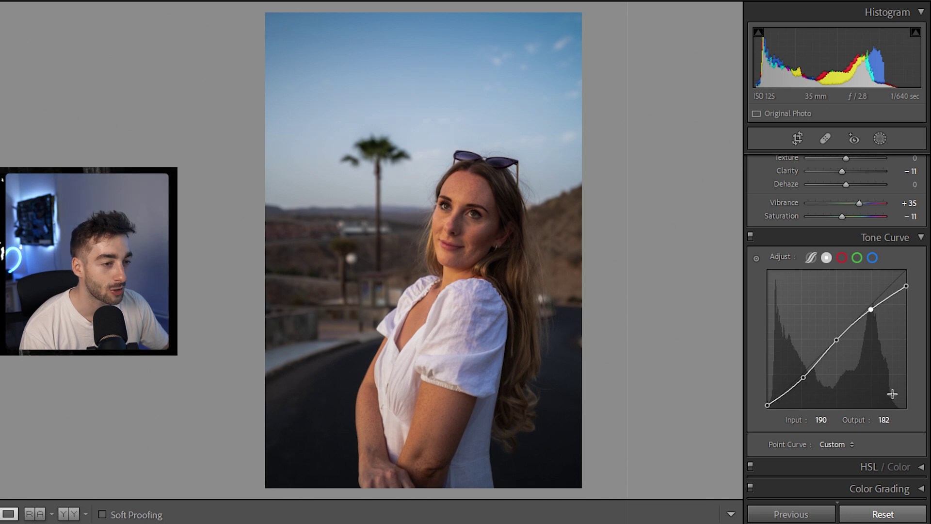
{"action": "left_click_drag", "start_coordinate": [871, 310], "coordinate": [870, 313]}
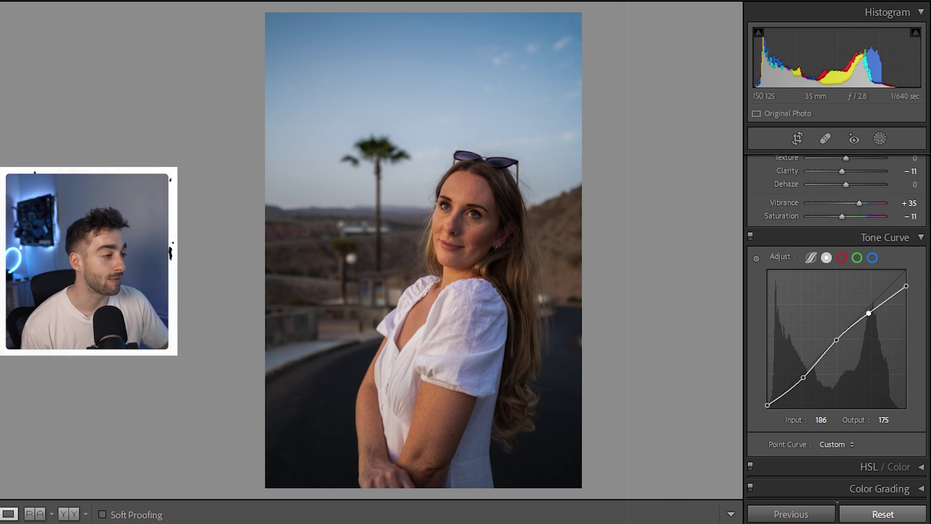
In HSL, shift the skin hues to Red +18 and Orange −15, Yellow to −42, and the sky hues to Aqua +1 and Blue +21
{"action": "scroll", "coordinate": [836, 315], "scroll_direction": "down", "scroll_amount": 1}
{"action": "scroll", "coordinate": [836, 315], "scroll_direction": "down", "scroll_amount": 3}
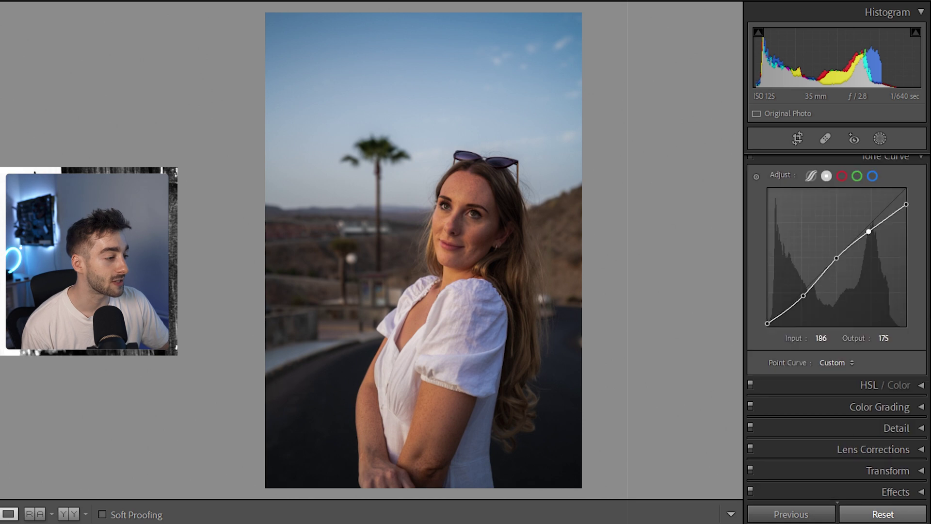
{"action": "left_click", "coordinate": [920, 385]}
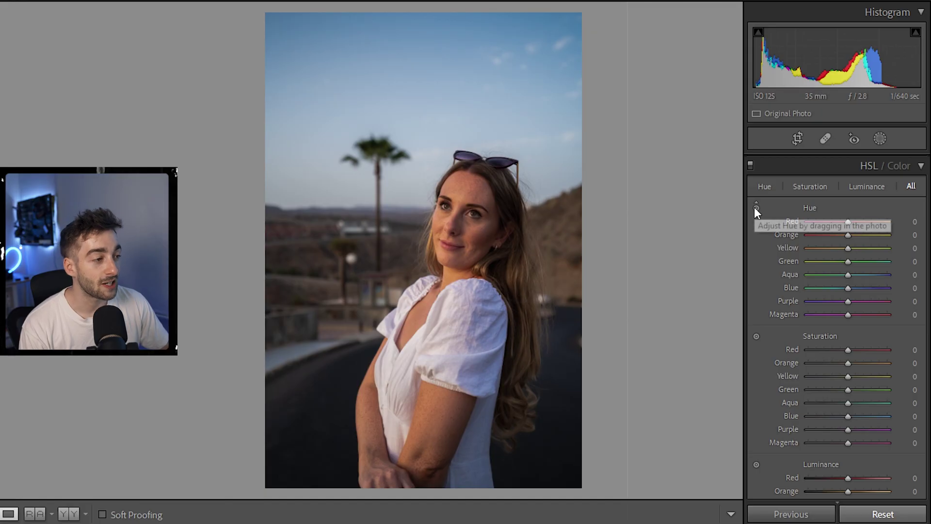
{"action": "left_click", "coordinate": [756, 208]}
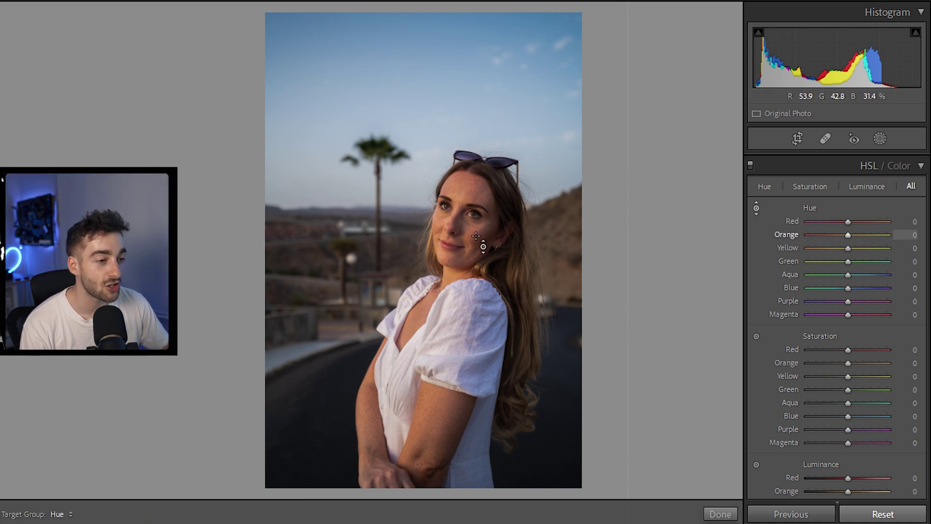
{"action": "left_click_drag", "start_coordinate": [451, 233], "coordinate": [451, 284]}
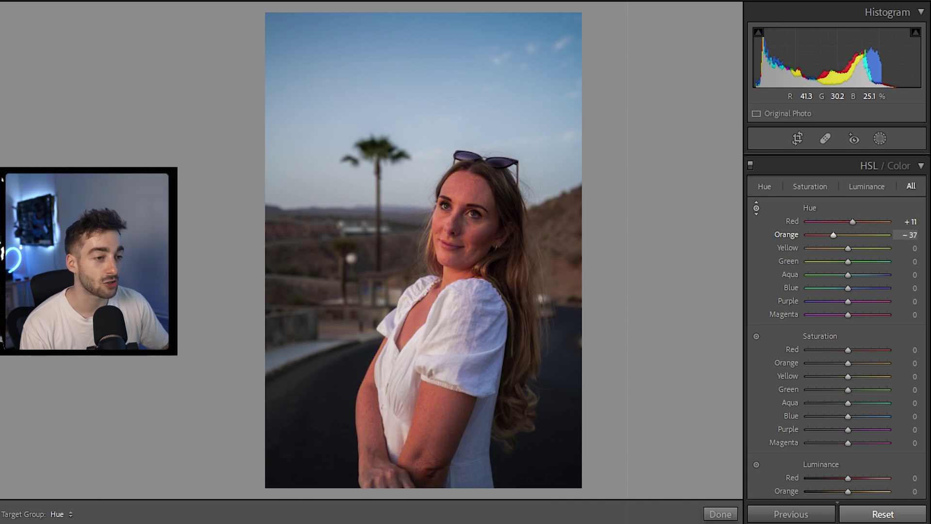
{"action": "left_click_drag", "start_coordinate": [451, 288], "coordinate": [451, 277]}
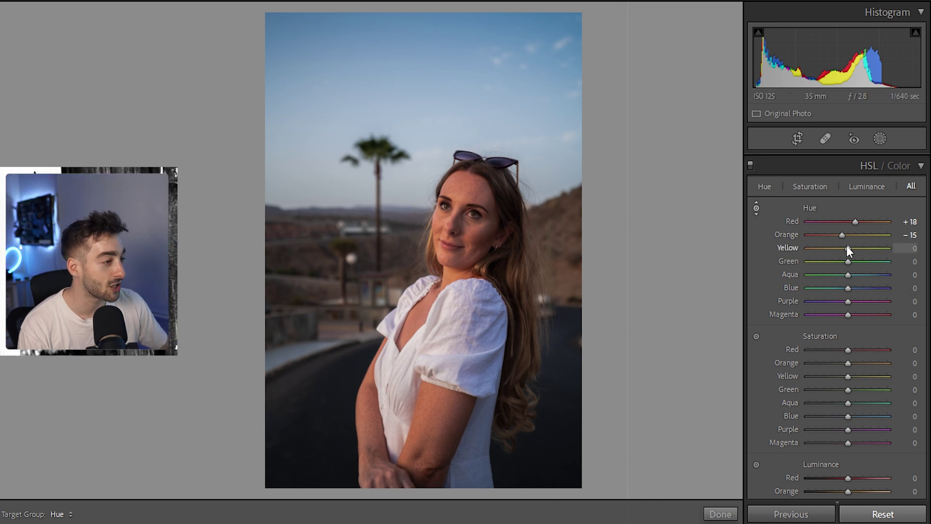
{"action": "left_click_drag", "start_coordinate": [847, 247], "coordinate": [830, 246]}
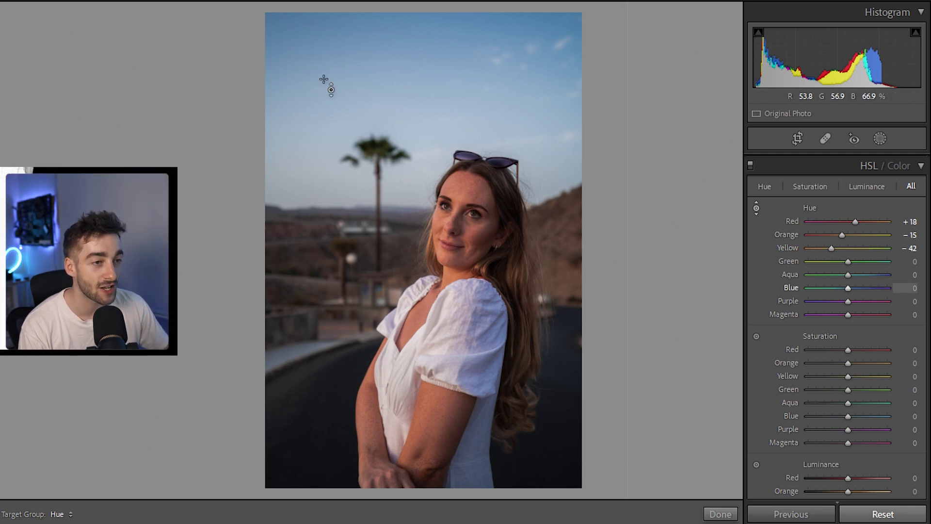
{"action": "mouse_move", "coordinate": [386, 80]}
{"action": "left_mouse_down"}
{"action": "mouse_move", "coordinate": [385, 102]}
{"action": "mouse_move", "coordinate": [385, 56]}
{"action": "mouse_move", "coordinate": [386, 69]}
{"action": "left_mouse_up"}
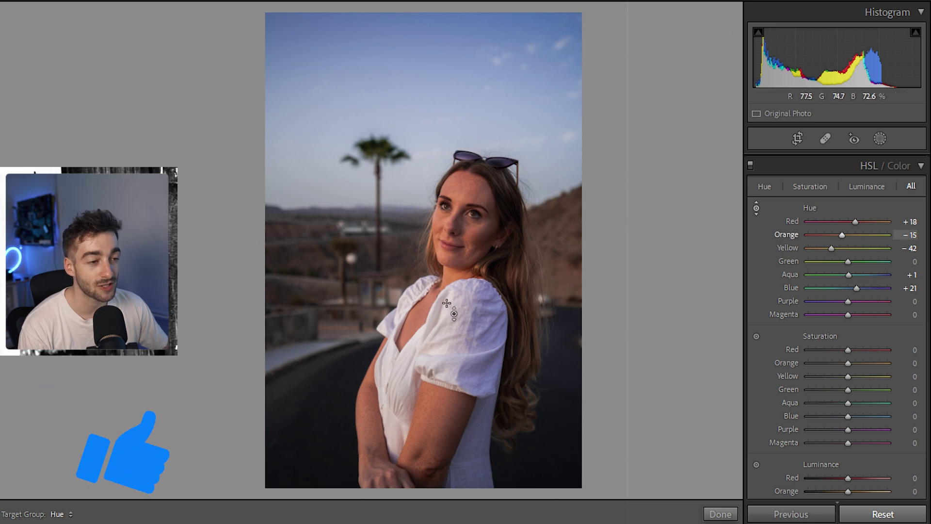
Compare the photo with its unedited version, and set HSL Luminance to Red −8, Orange +18 and Yellow +23
{"action": "key", "text": "backslash"}
{"action": "key", "text": "backslash"}
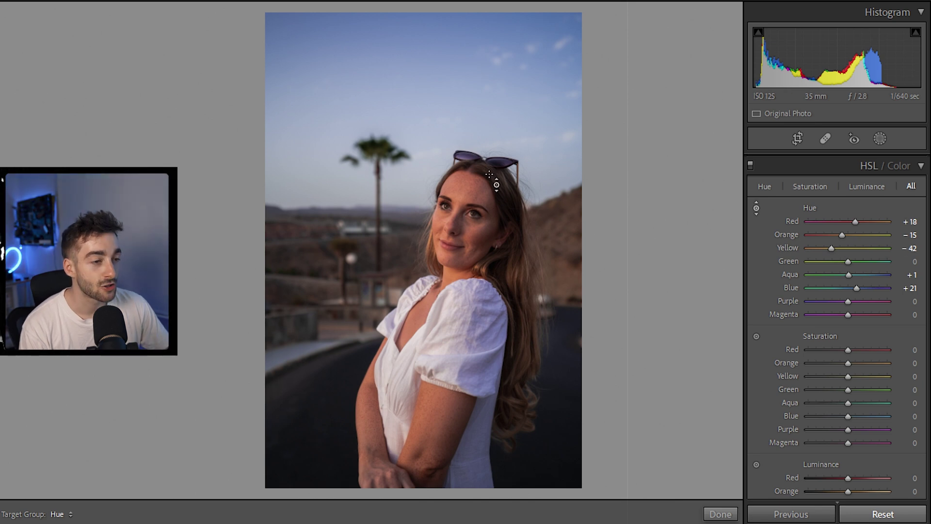
{"action": "scroll", "coordinate": [837, 325], "scroll_direction": "down", "scroll_amount": 9}
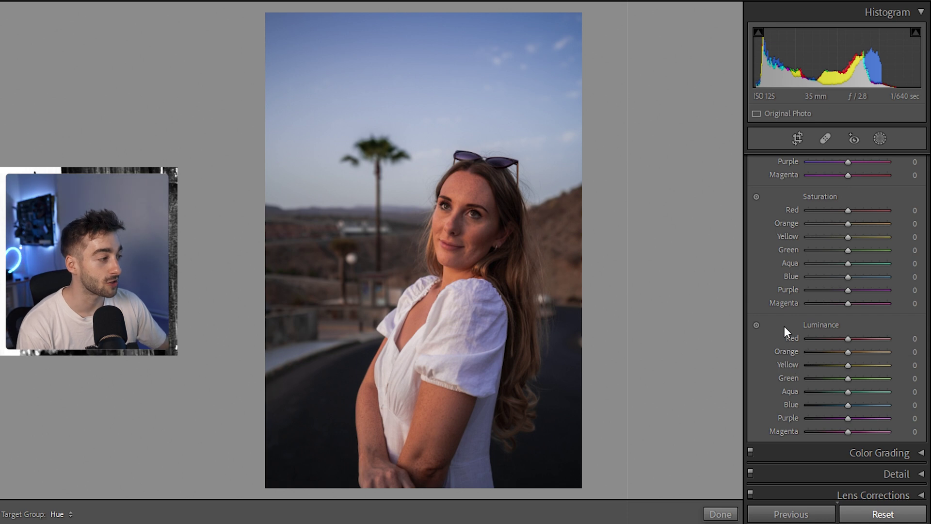
{"action": "left_click", "coordinate": [848, 339]}
{"action": "left_click_drag", "start_coordinate": [849, 339], "coordinate": [846, 339]}
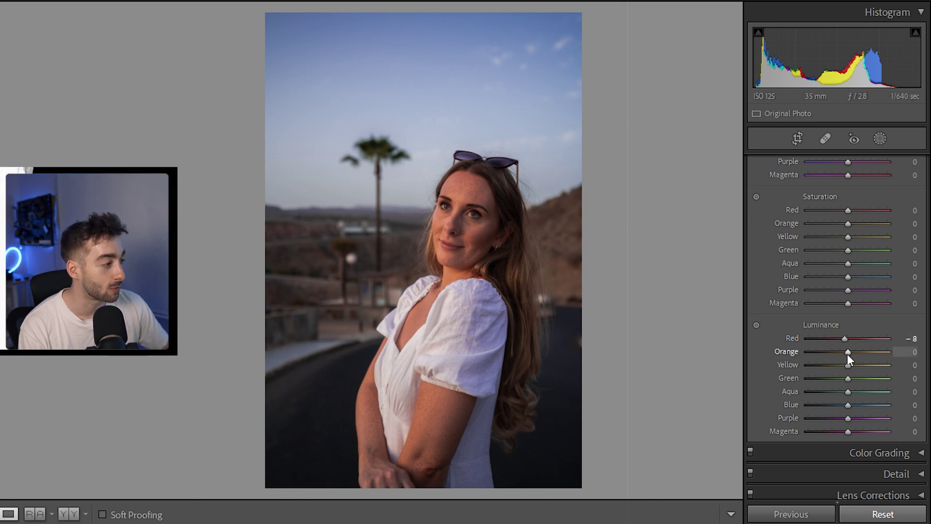
{"action": "left_click_drag", "start_coordinate": [848, 354], "coordinate": [855, 353]}
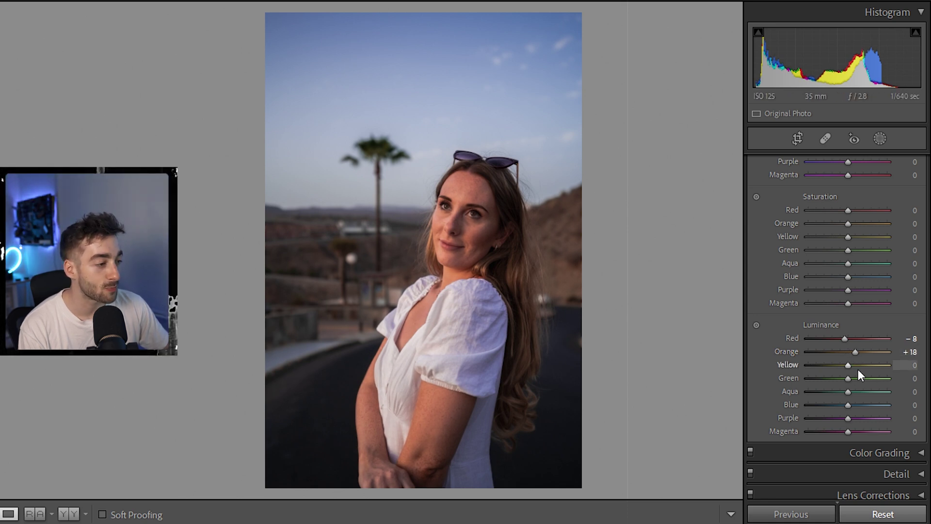
{"action": "left_click_drag", "start_coordinate": [849, 363], "coordinate": [858, 364]}
{"action": "scroll", "coordinate": [851, 294], "scroll_direction": "down", "scroll_amount": 3}
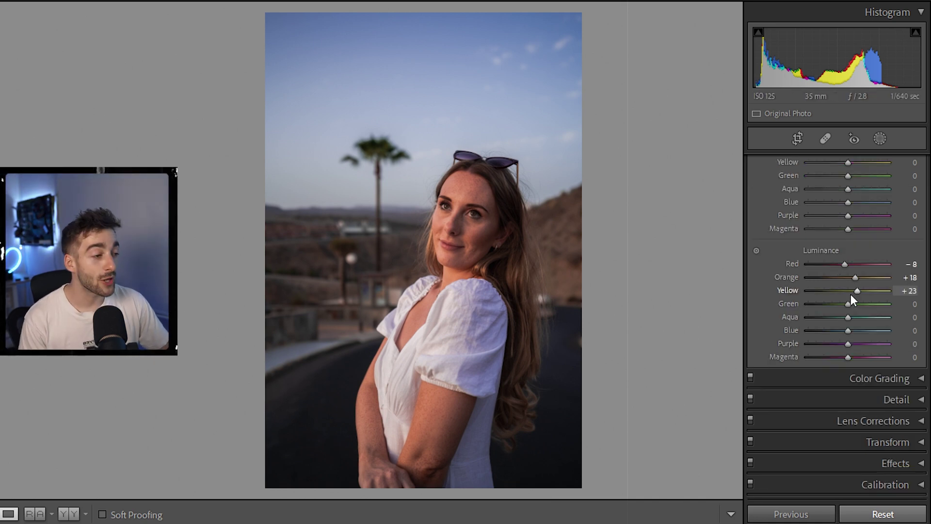
In Color Grading, tint the shadows blue at hue 225 and saturation 18, and give the highlights a faint blue-violet tint
{"action": "left_click", "coordinate": [906, 379]}
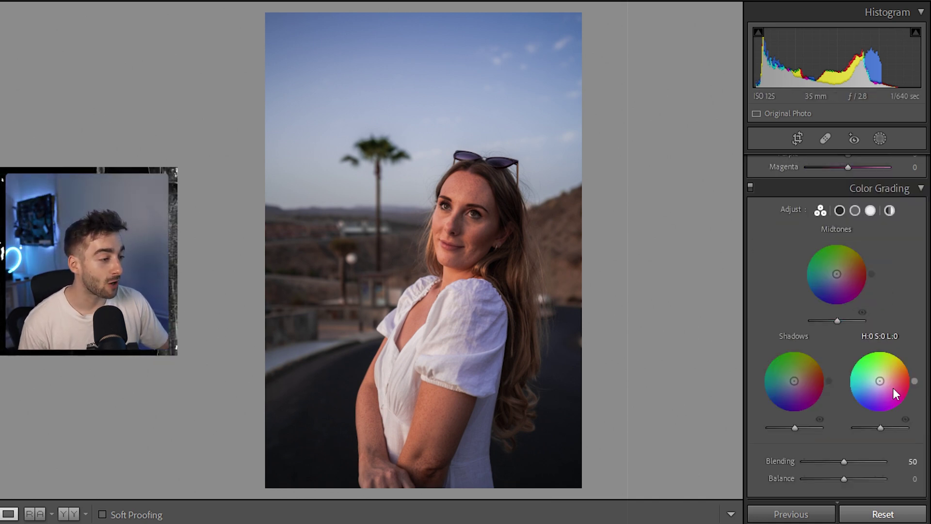
{"action": "scroll", "coordinate": [844, 293], "scroll_direction": "up", "scroll_amount": 10}
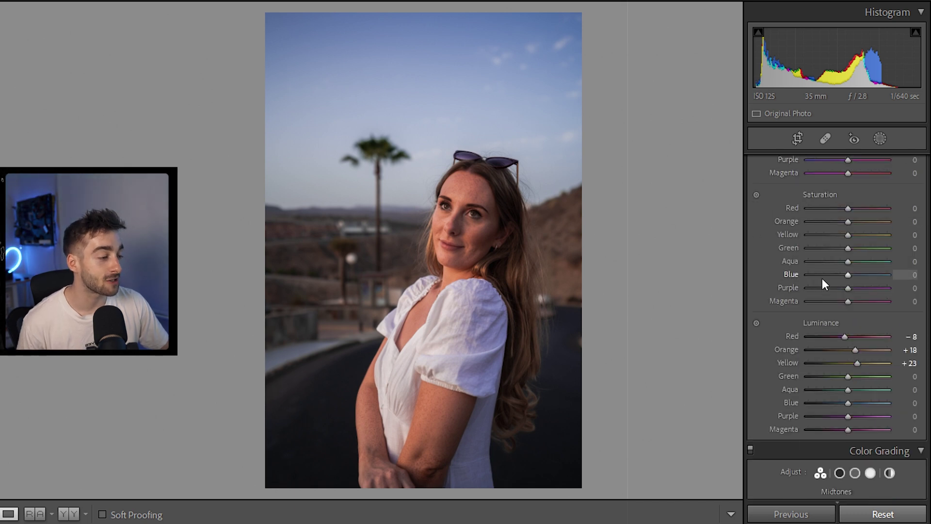
{"action": "scroll", "coordinate": [819, 275], "scroll_direction": "down", "scroll_amount": 10}
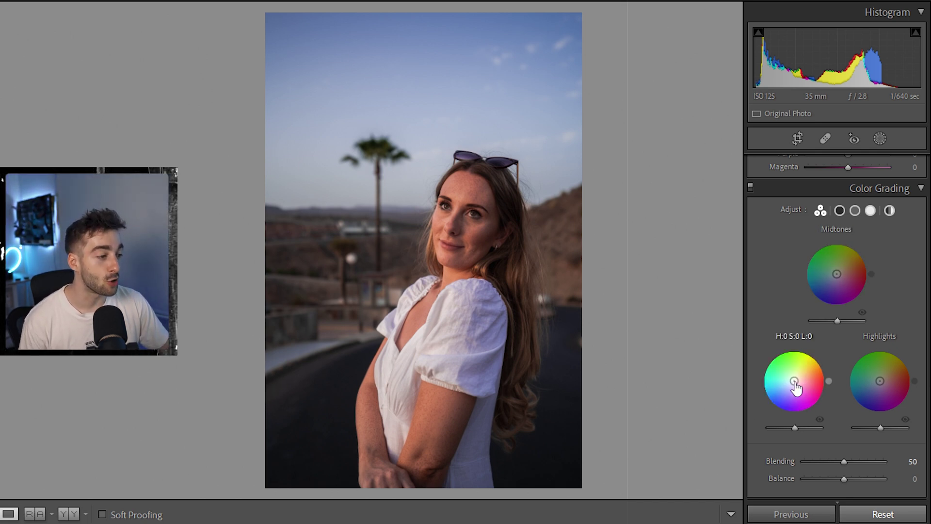
{"action": "left_click_drag", "start_coordinate": [794, 381], "coordinate": [791, 384]}
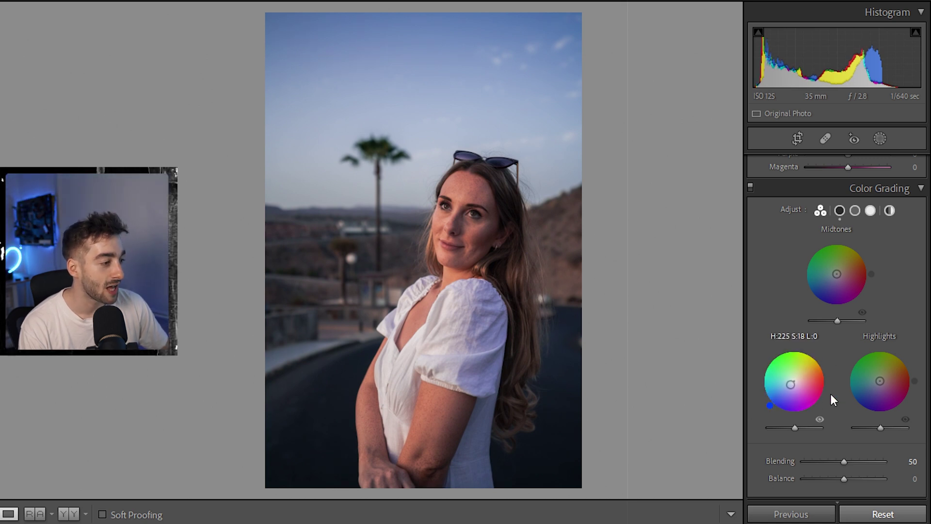
{"action": "left_click_drag", "start_coordinate": [880, 381], "coordinate": [877, 382]}
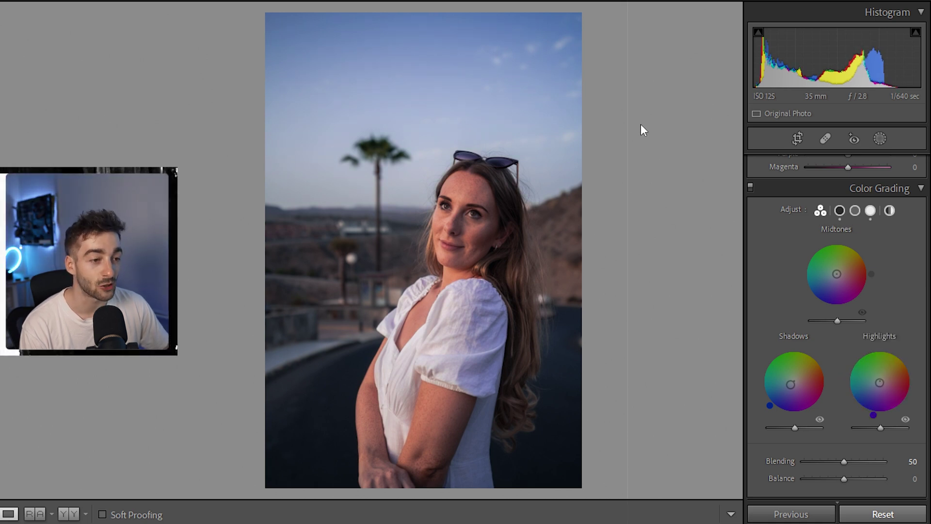
Compare the colour-graded photo with its unedited version
{"action": "scroll", "coordinate": [837, 291], "scroll_direction": "up", "scroll_amount": 1}
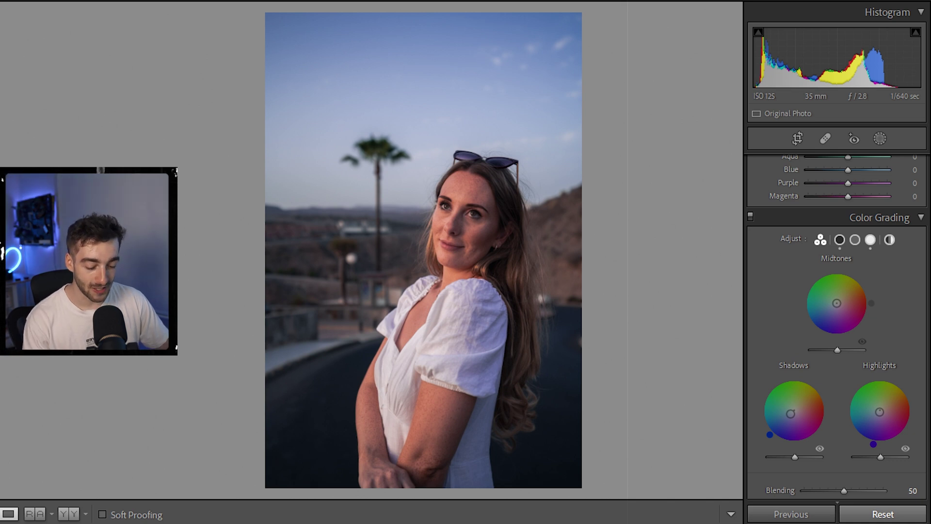
{"action": "key", "text": "backslash"}
{"action": "key", "text": "backslash"}
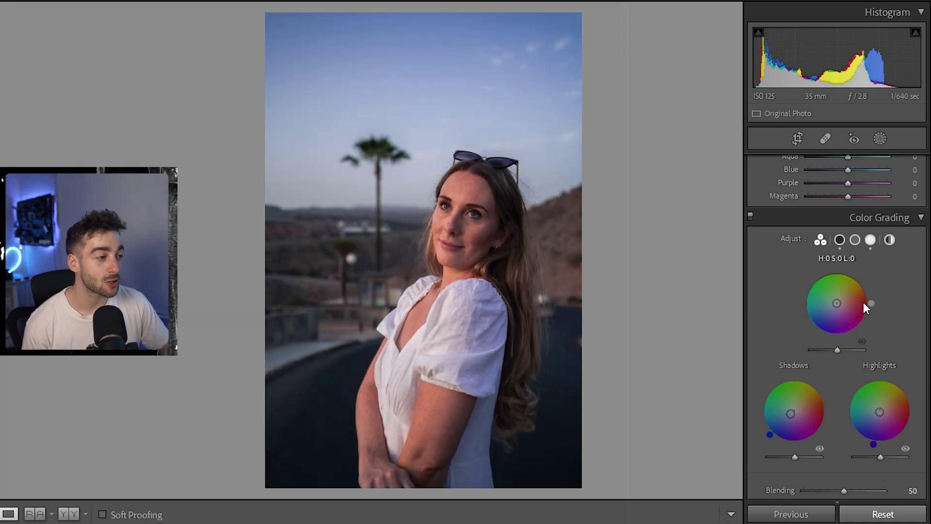
Try a 4 x 5 / 8 x 10 crop, and crop the photo to a vertical 16 x 9 frame around the woman and palm tree
{"action": "scroll", "coordinate": [787, 332], "scroll_direction": "up", "scroll_amount": 10}
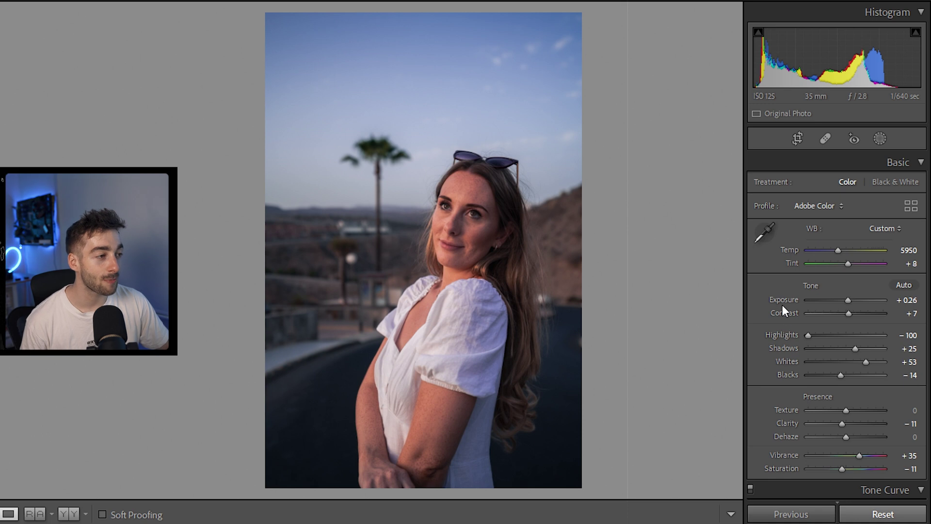
{"action": "left_click", "coordinate": [798, 140]}
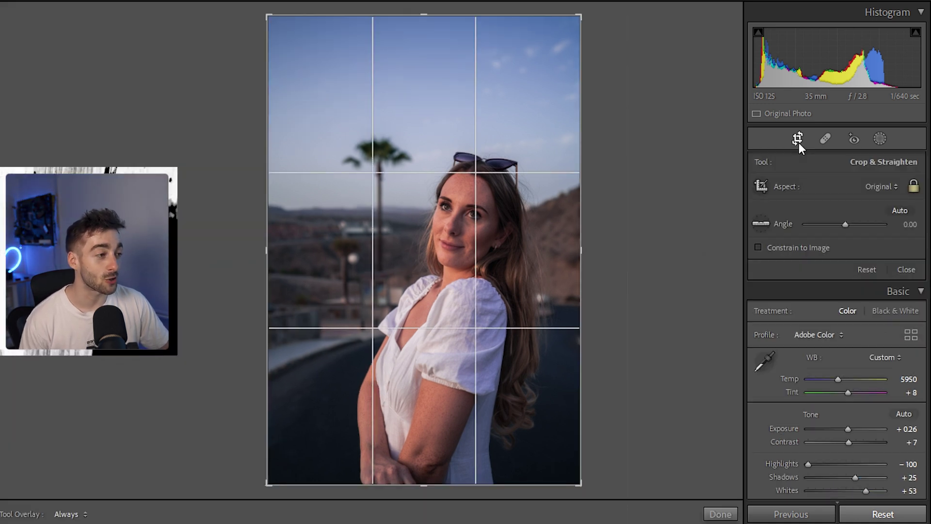
{"action": "left_click", "coordinate": [882, 186]}
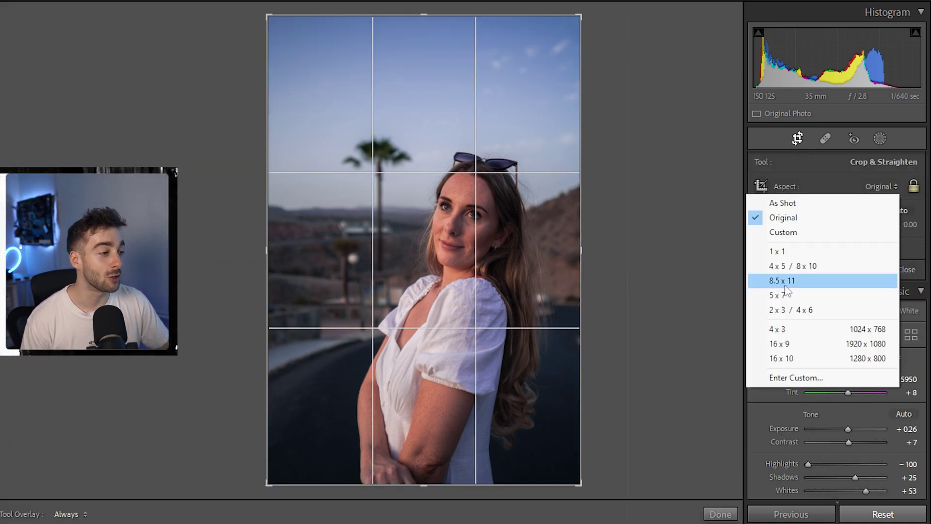
{"action": "left_click", "coordinate": [778, 270]}
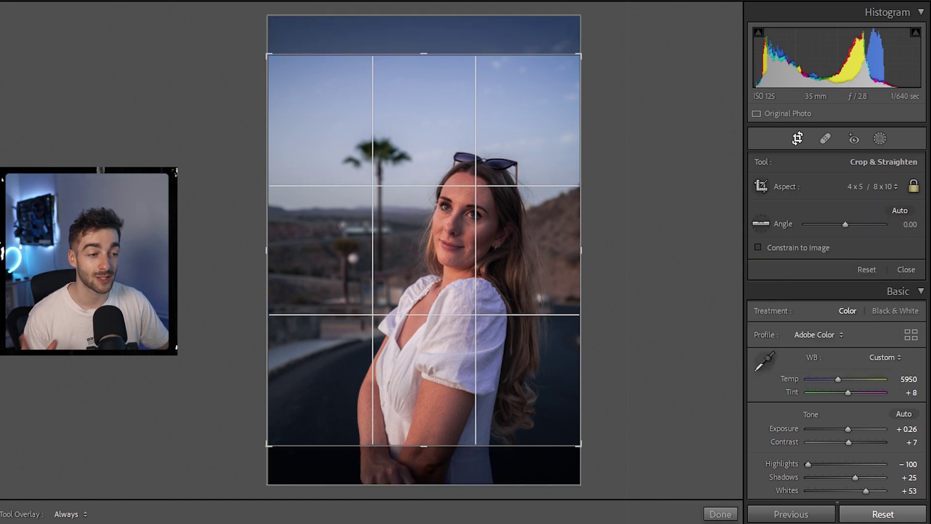
{"action": "left_click", "coordinate": [871, 187]}
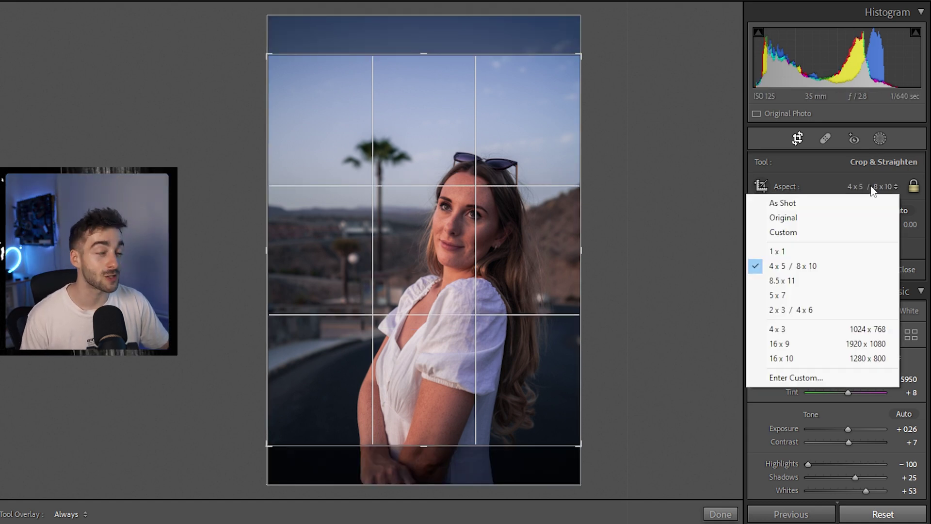
{"action": "left_click", "coordinate": [788, 343]}
{"action": "left_click_drag", "start_coordinate": [460, 335], "coordinate": [459, 294]}
{"action": "left_click_drag", "start_coordinate": [427, 53], "coordinate": [426, 26]}
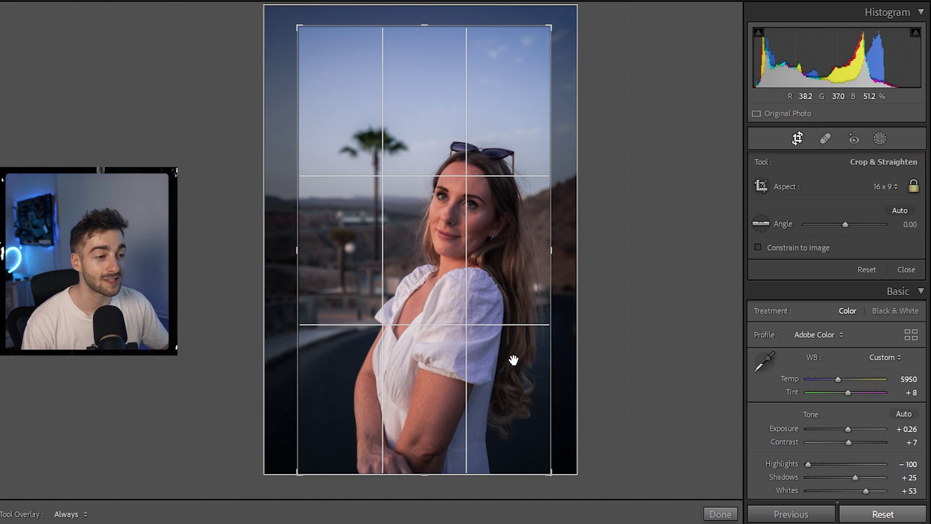
{"action": "left_click", "coordinate": [720, 515]}
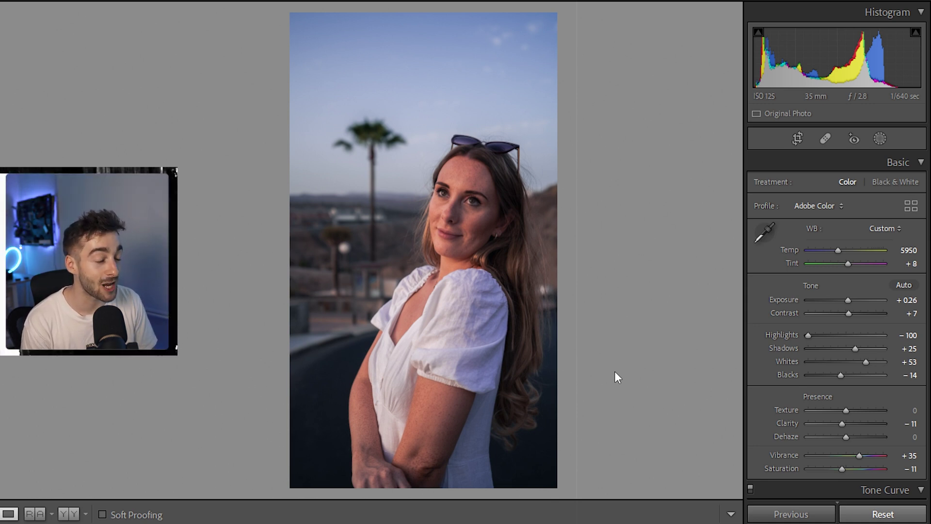
Create a Select Subject mask of the woman and duplicate the whole mask
{"action": "left_click", "coordinate": [880, 138]}
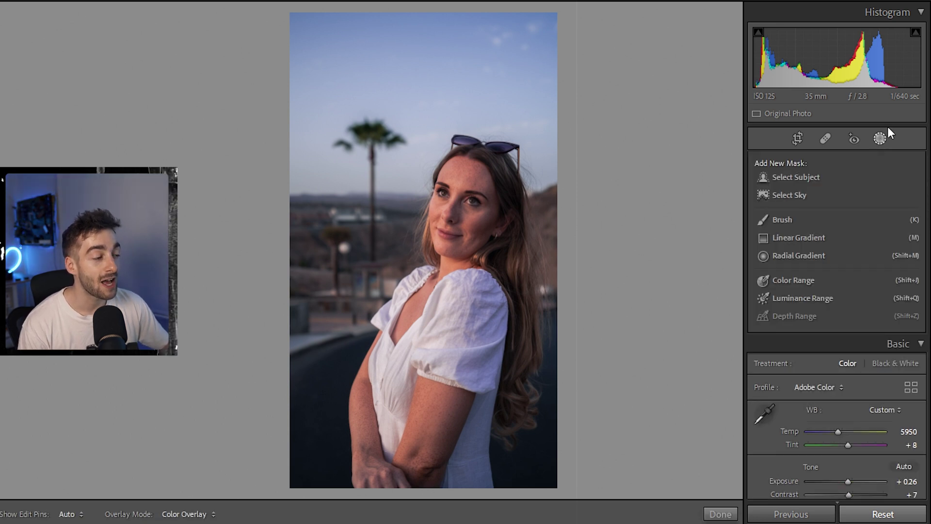
{"action": "left_click", "coordinate": [788, 179]}
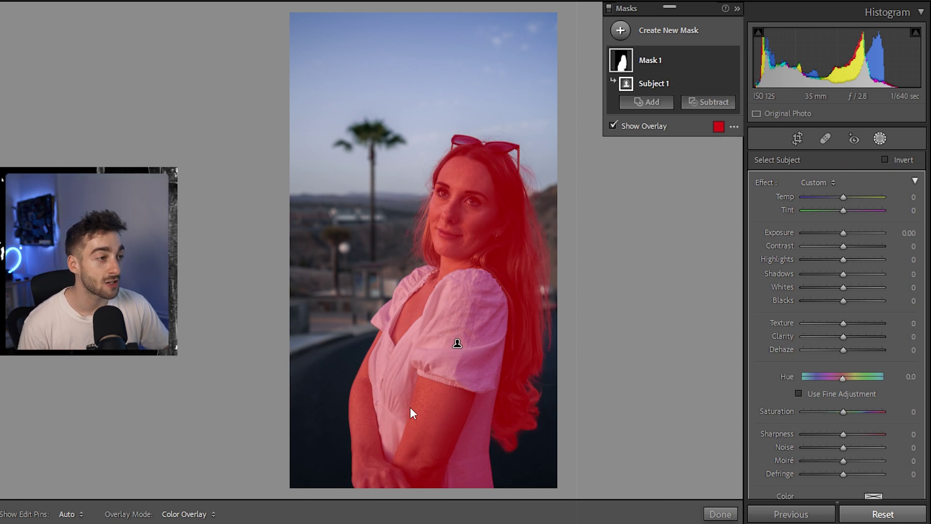
{"action": "left_click", "coordinate": [719, 60]}
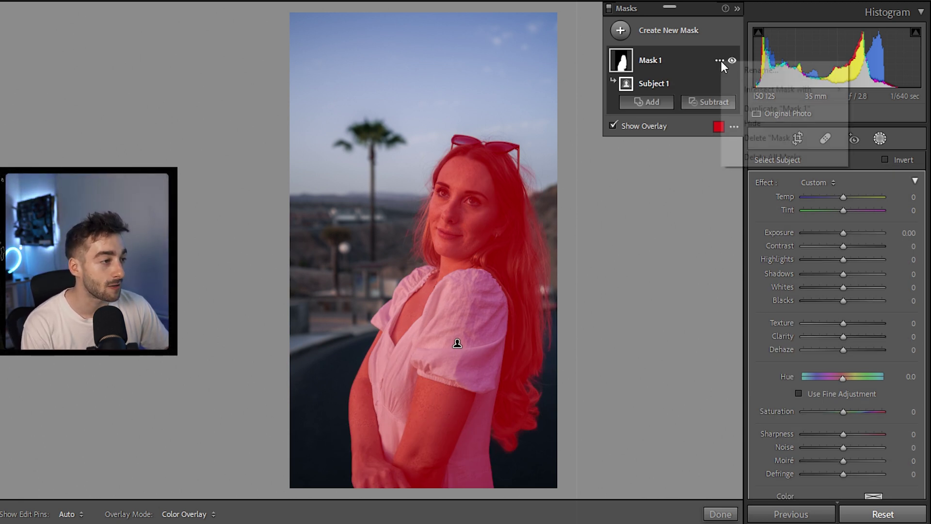
{"action": "left_click", "coordinate": [771, 109]}
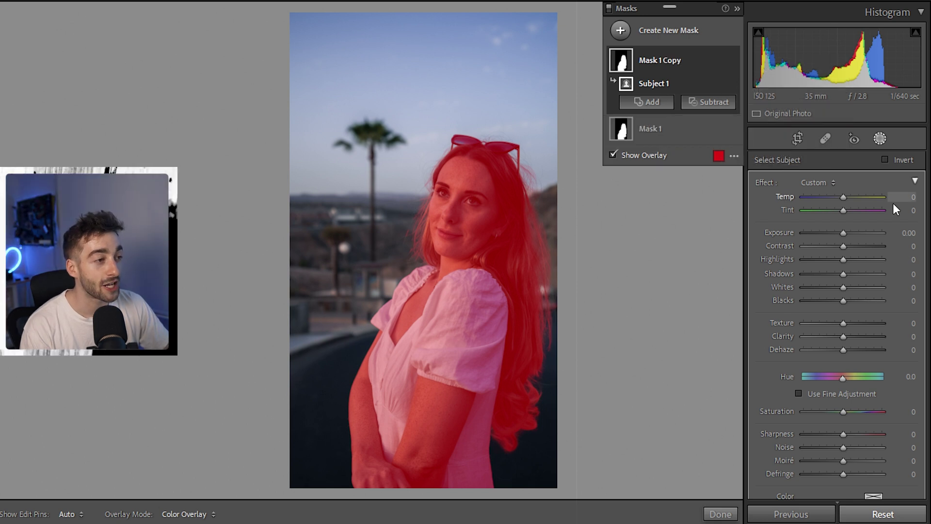
On the duplicated subject mask, set Exposure to 0.23 and Highlights to −21
{"action": "mouse_move", "coordinate": [668, 61]}
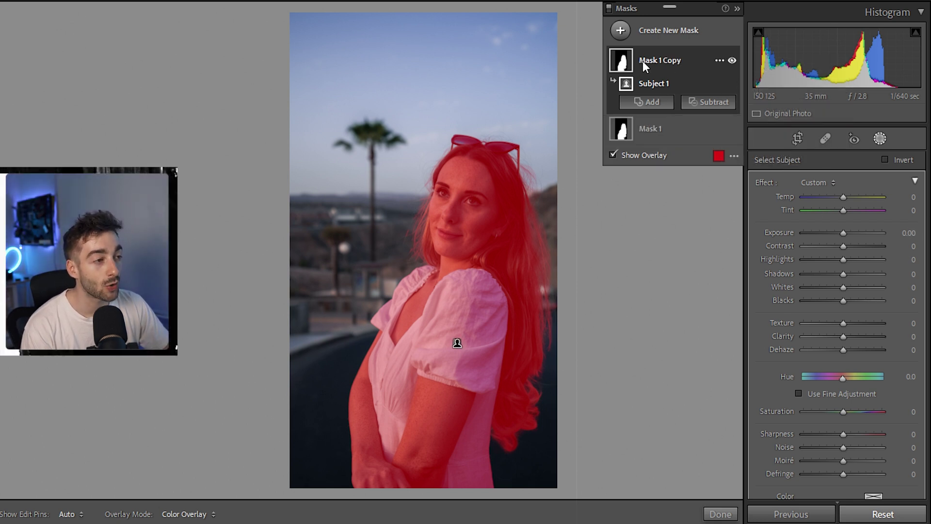
{"action": "left_click_drag", "start_coordinate": [843, 233], "coordinate": [845, 233]}
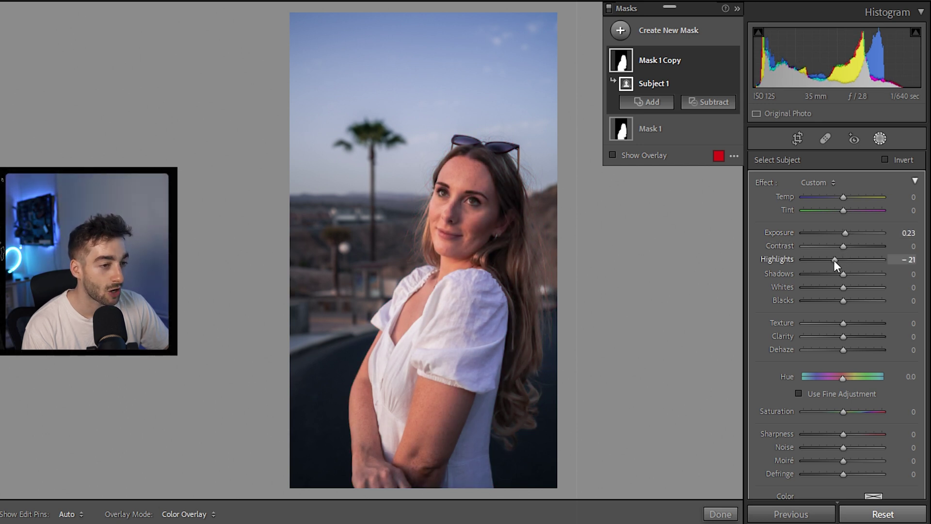
Invert the subject selection in the original Mask 1 to cover the background, and set its Exposure to −0.50
{"action": "left_click", "coordinate": [668, 132]}
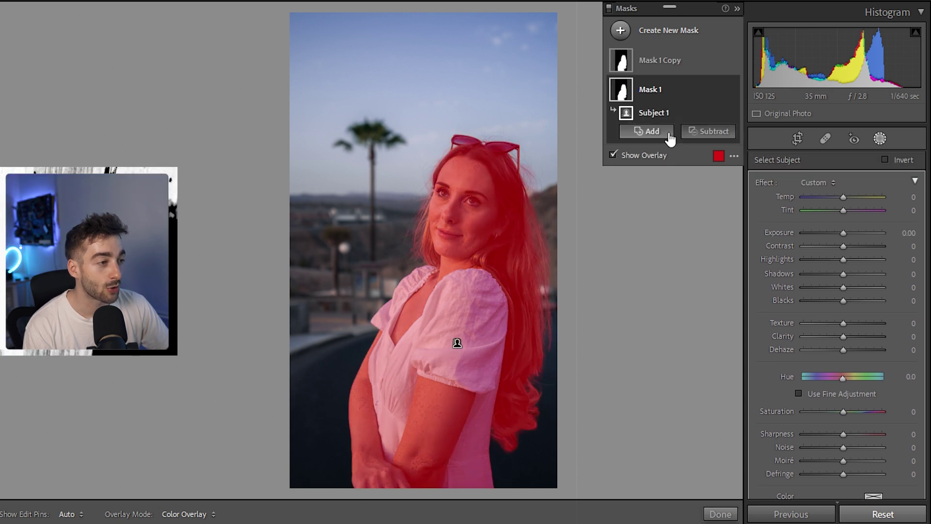
{"action": "left_click", "coordinate": [654, 111]}
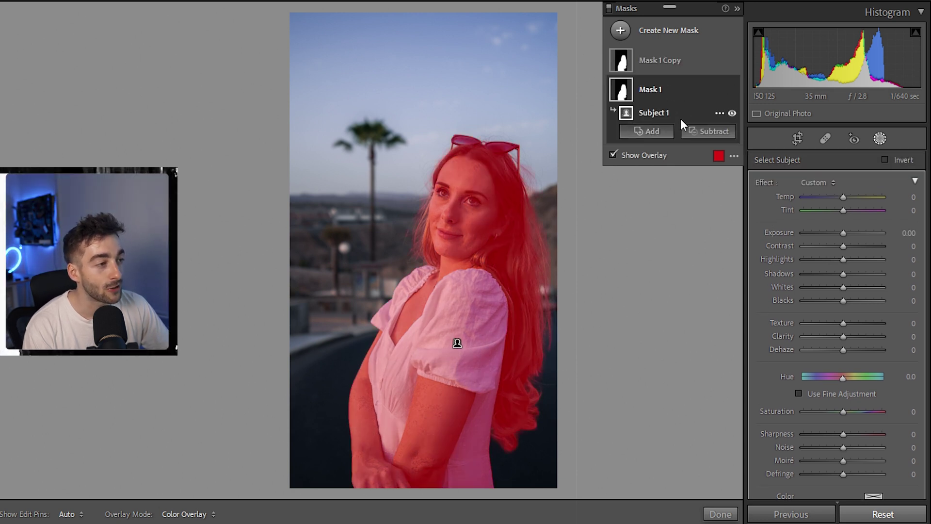
{"action": "left_click", "coordinate": [719, 113]}
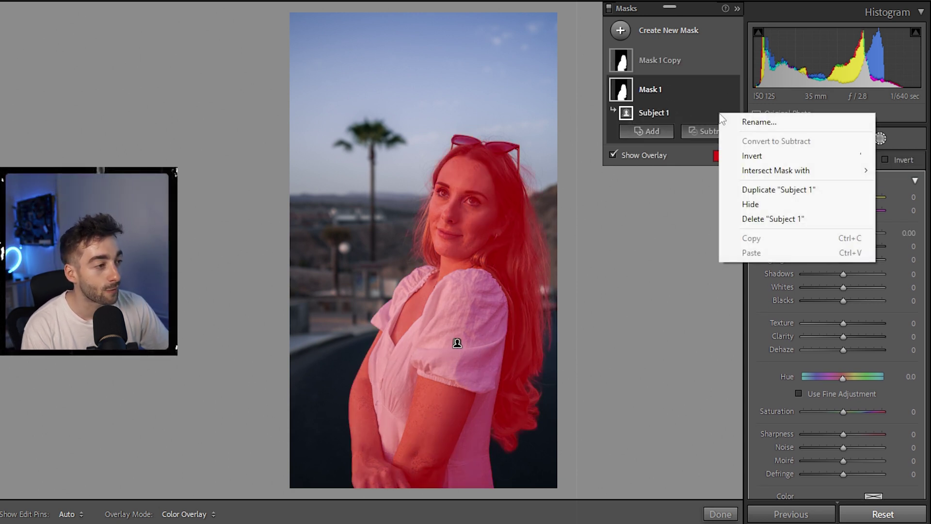
{"action": "left_click", "coordinate": [751, 156]}
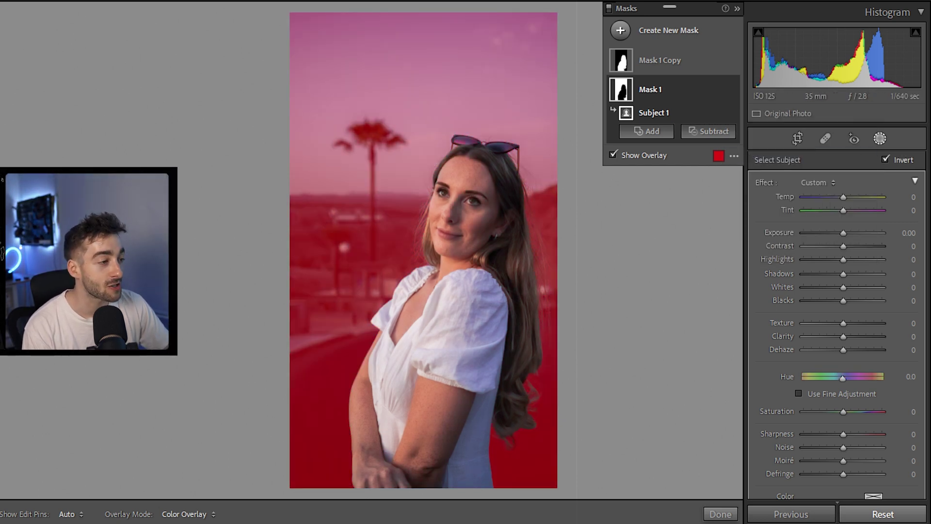
{"action": "left_click_drag", "start_coordinate": [842, 235], "coordinate": [839, 235]}
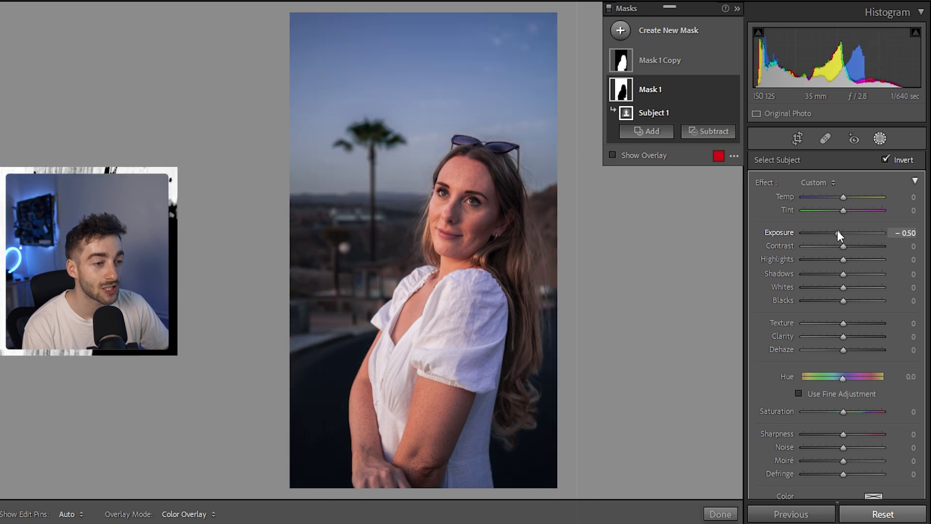